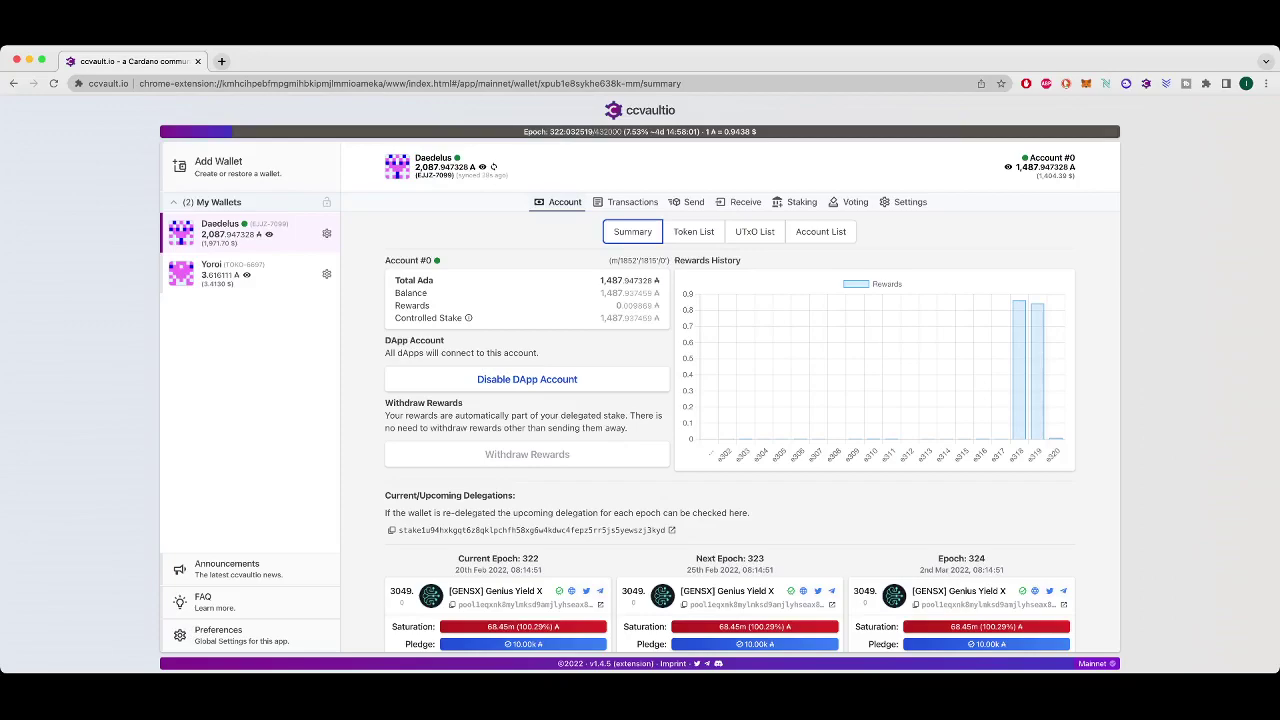
Step: Visit the Add Wallet page, then go back to the Daedelus wallet summary
scroll(1035, 330, down, 4)
scroll(1035, 330, up, 4)
click(218, 166)
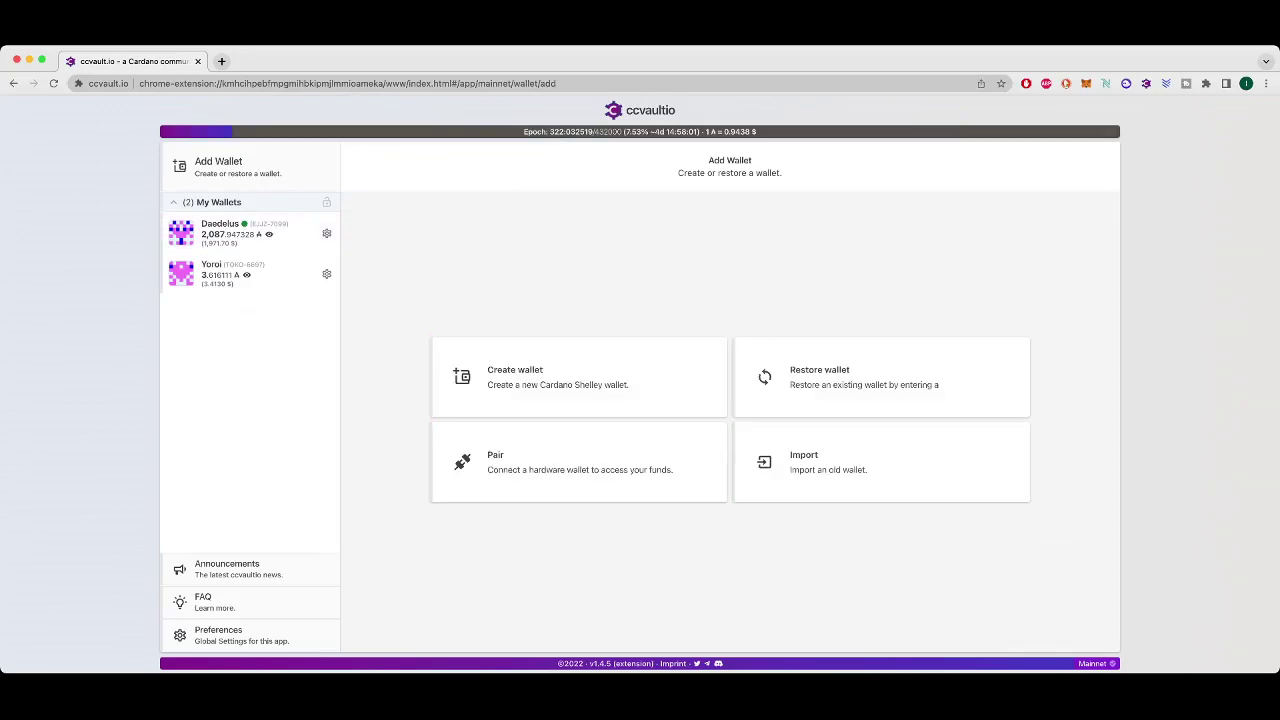
click(220, 232)
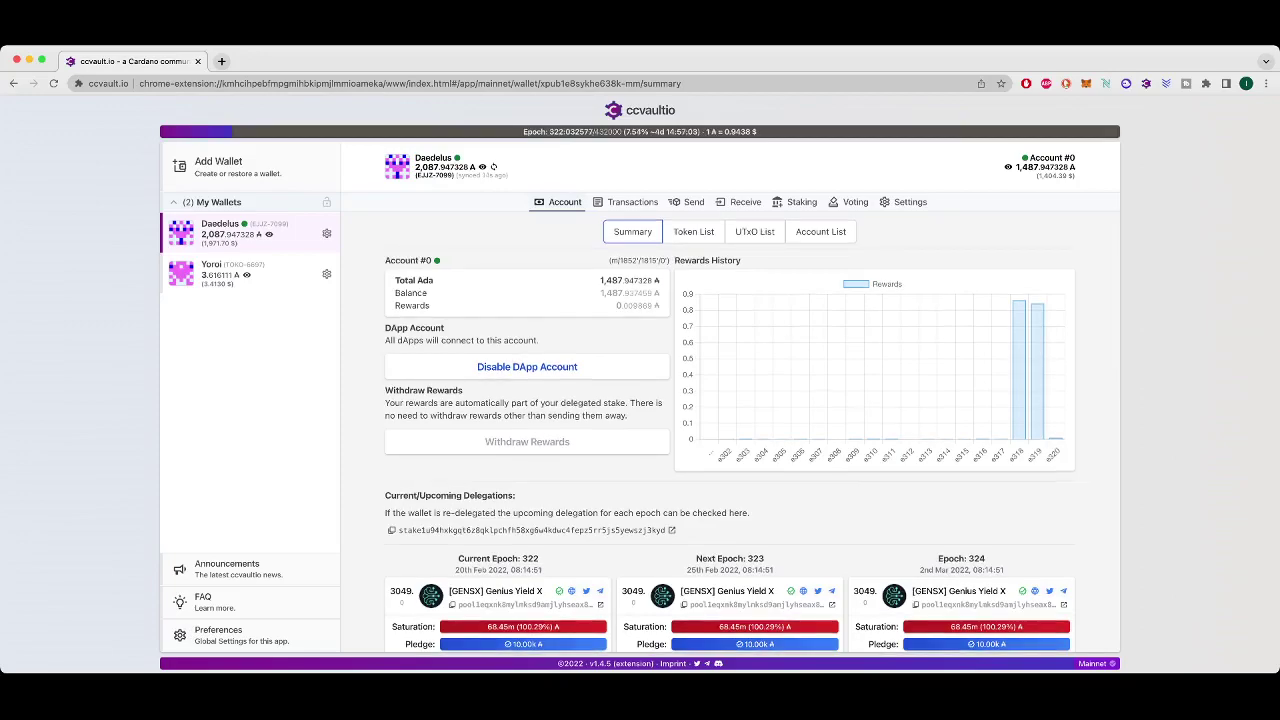
Step: Check the Daedelus account's Genius Yield staking delegation, then return to its summary
click(801, 201)
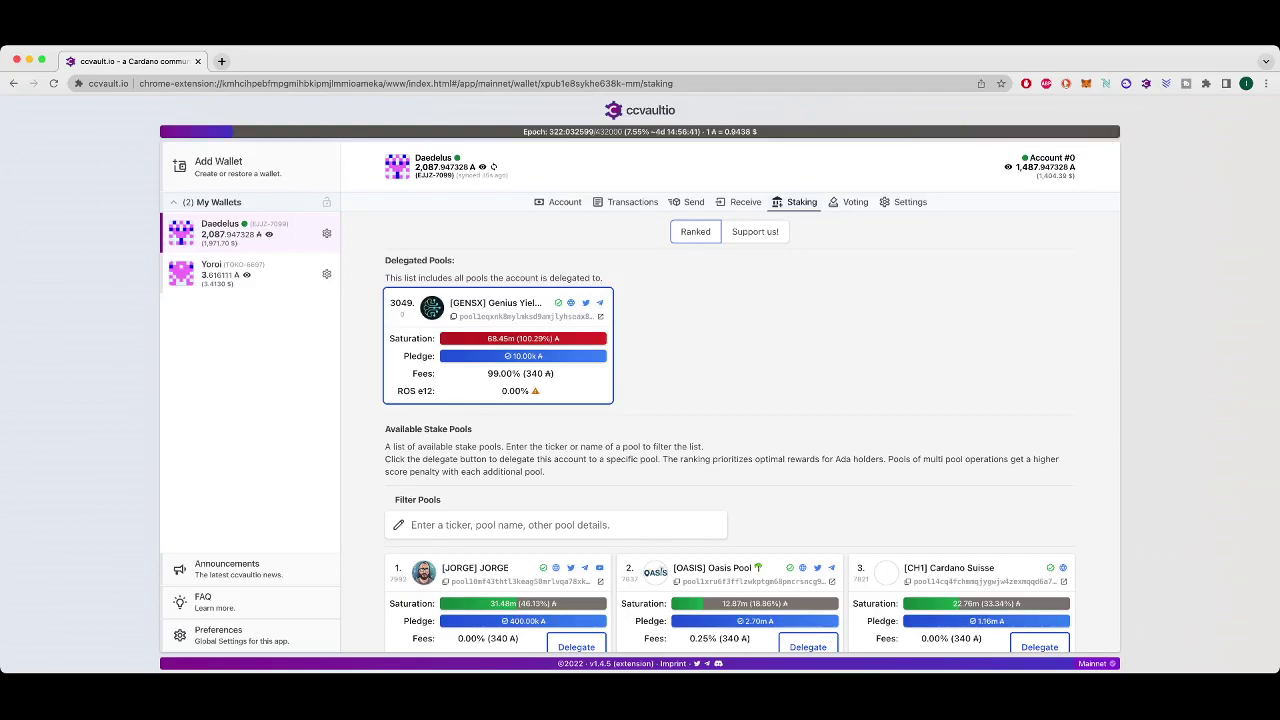
click(558, 201)
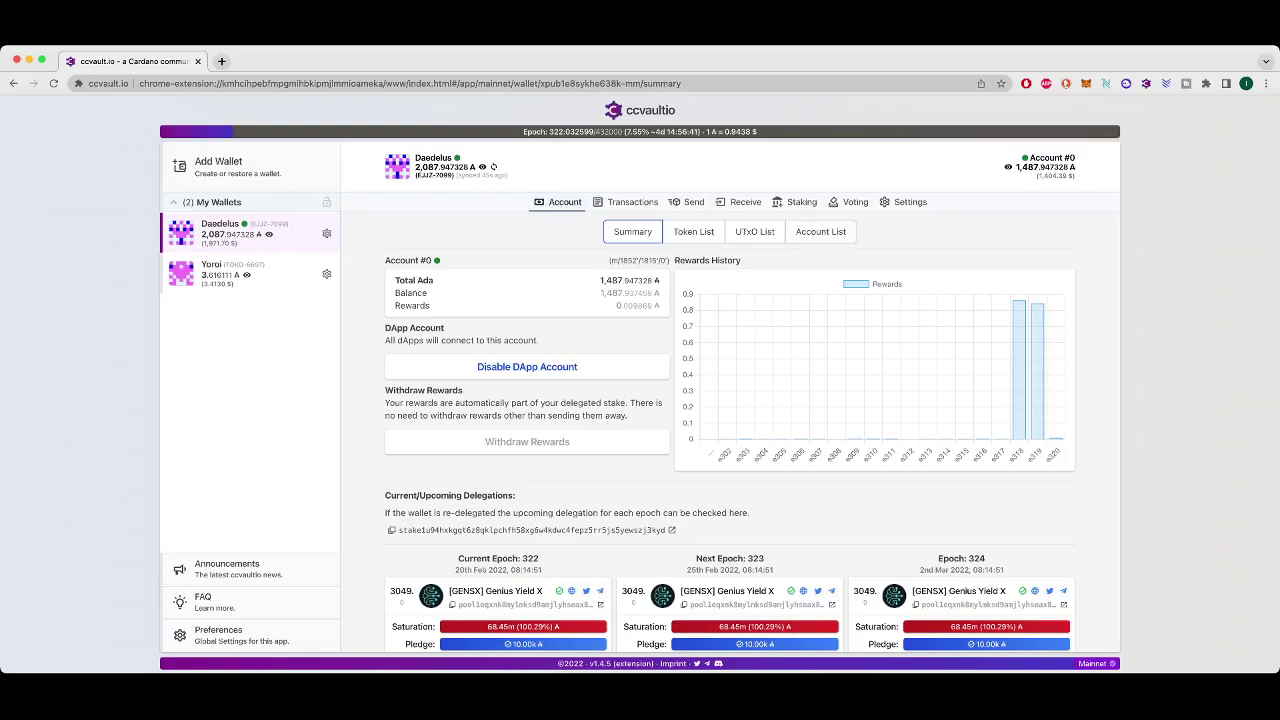
Step: Show the Daedelus account list and confirm removing Account #2 with the spending password
click(820, 231)
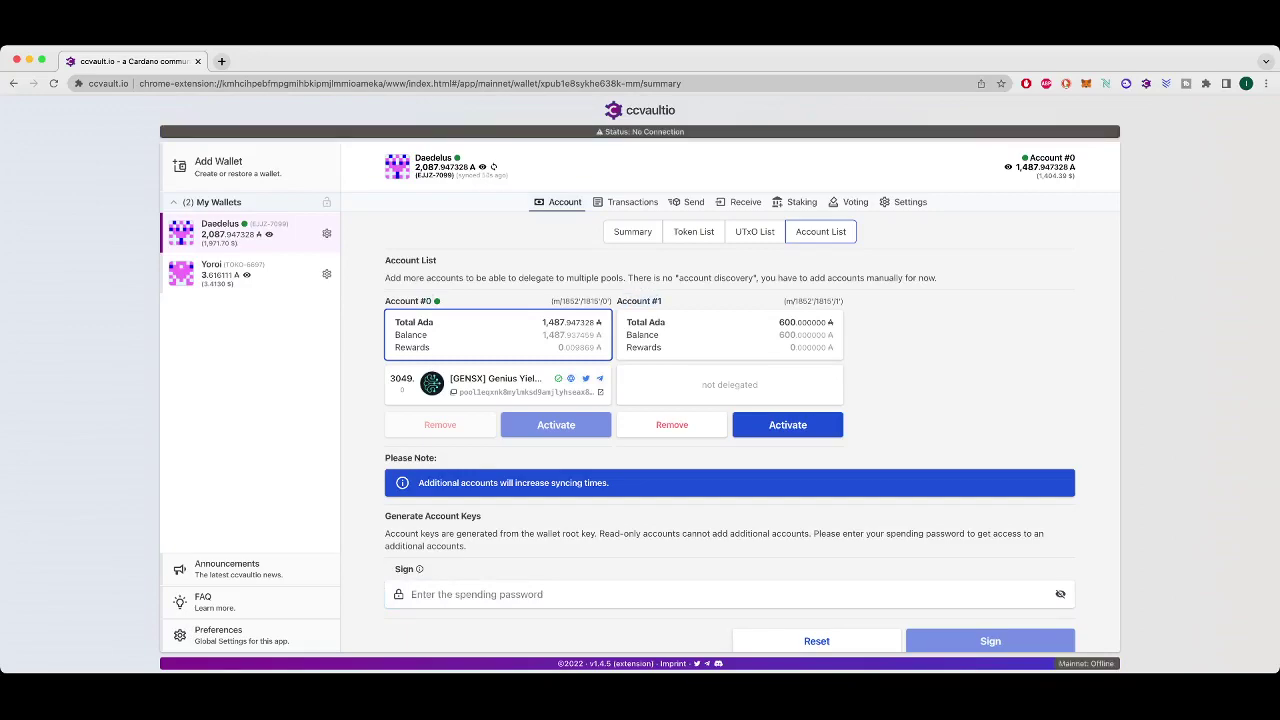
key(Tab)
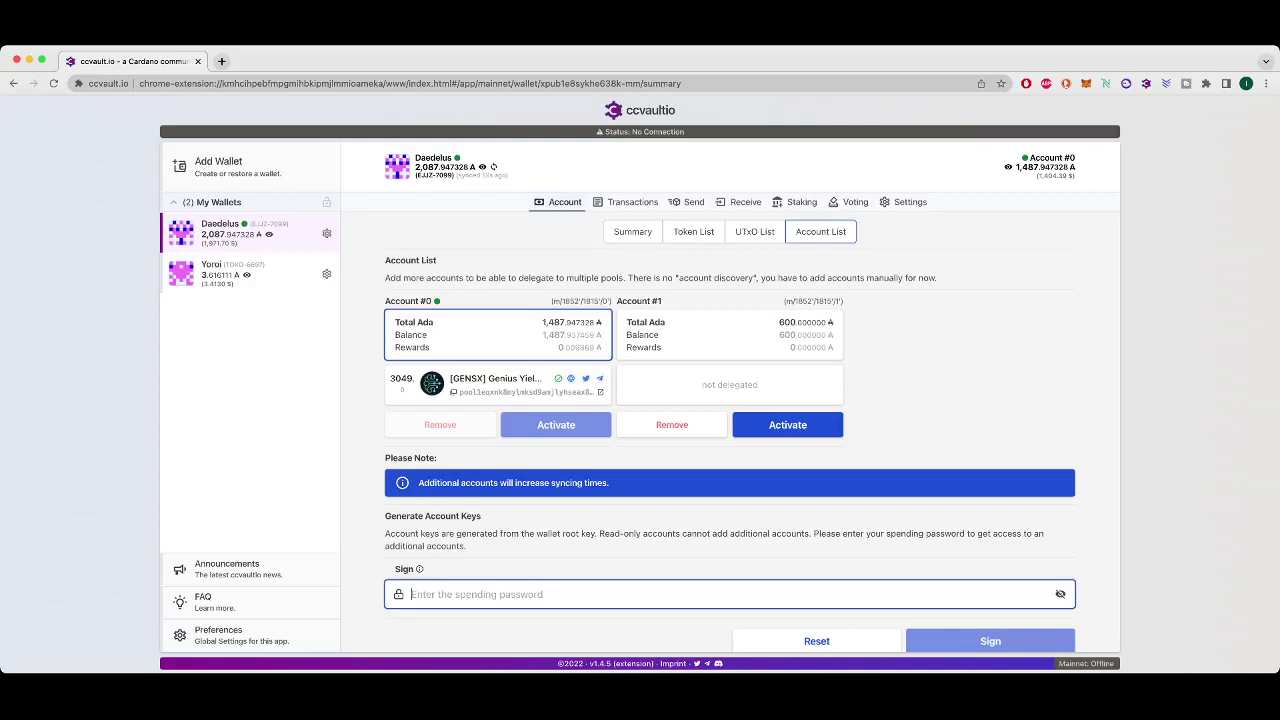
text(•••••••••)
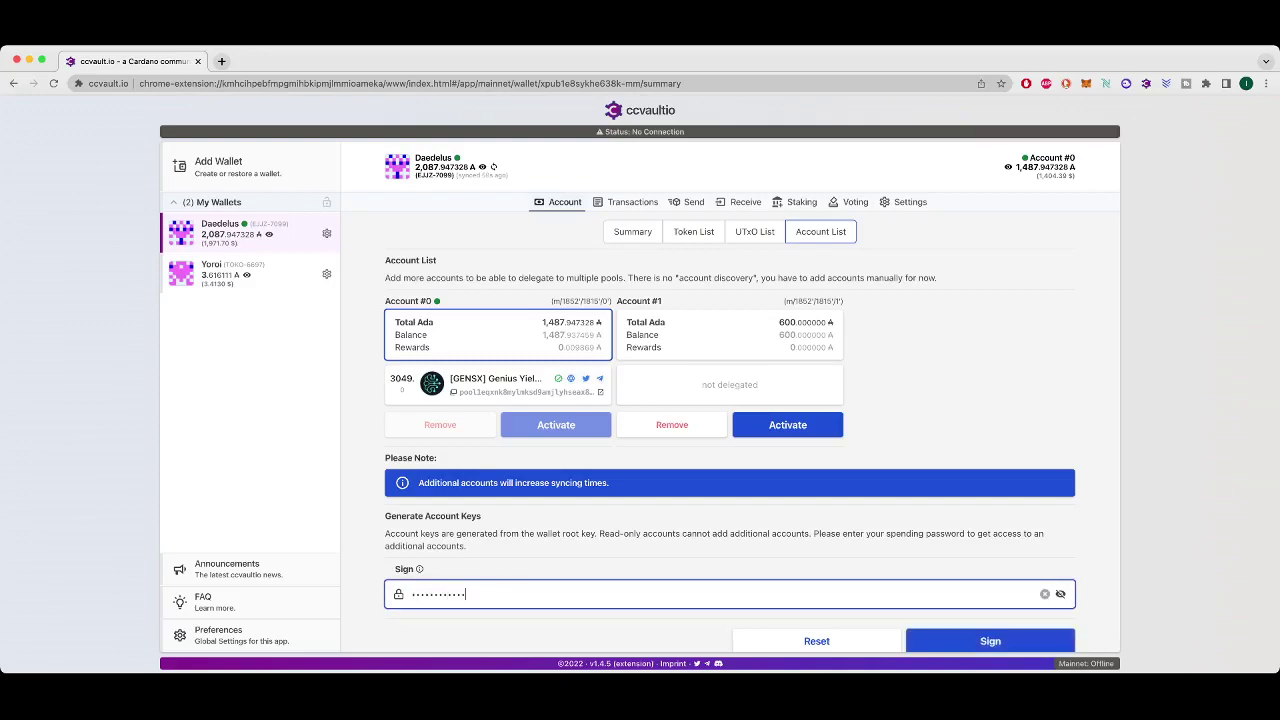
key(Return)
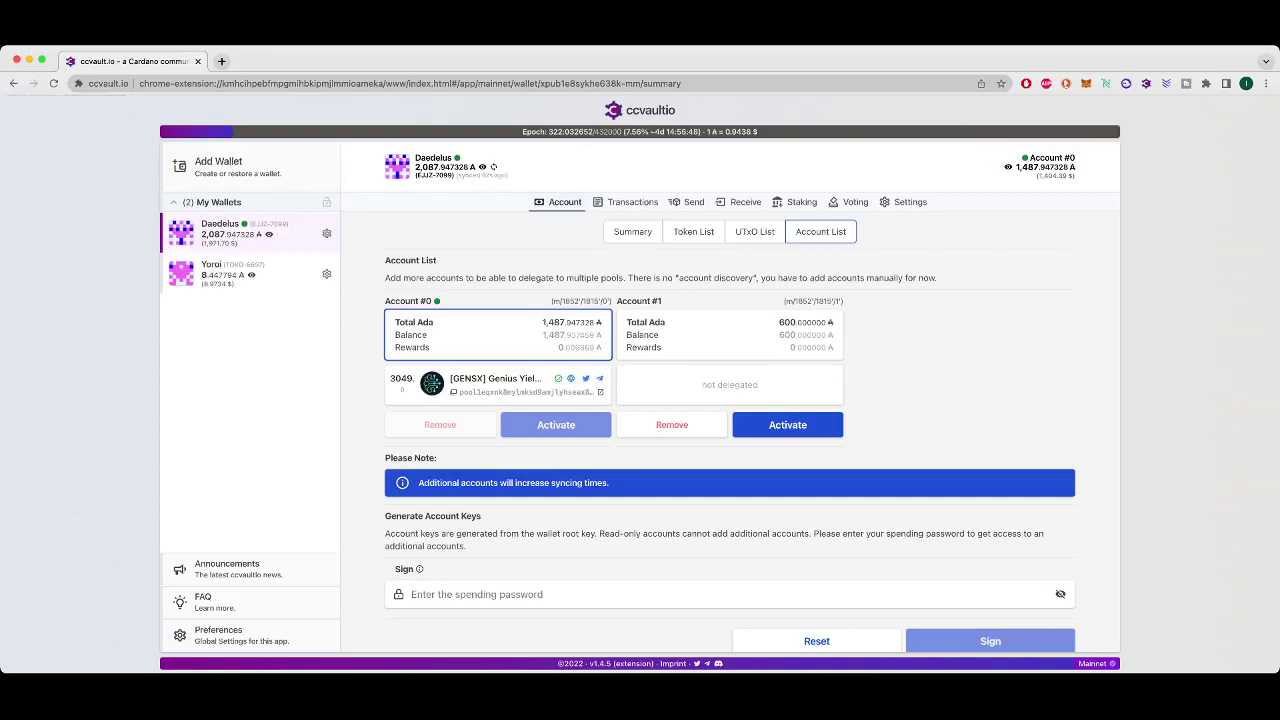
Step: Activate Account #1, copy its receive address, and return to the account list
scroll(750, 430, down, 1)
scroll(750, 430, up, 1)
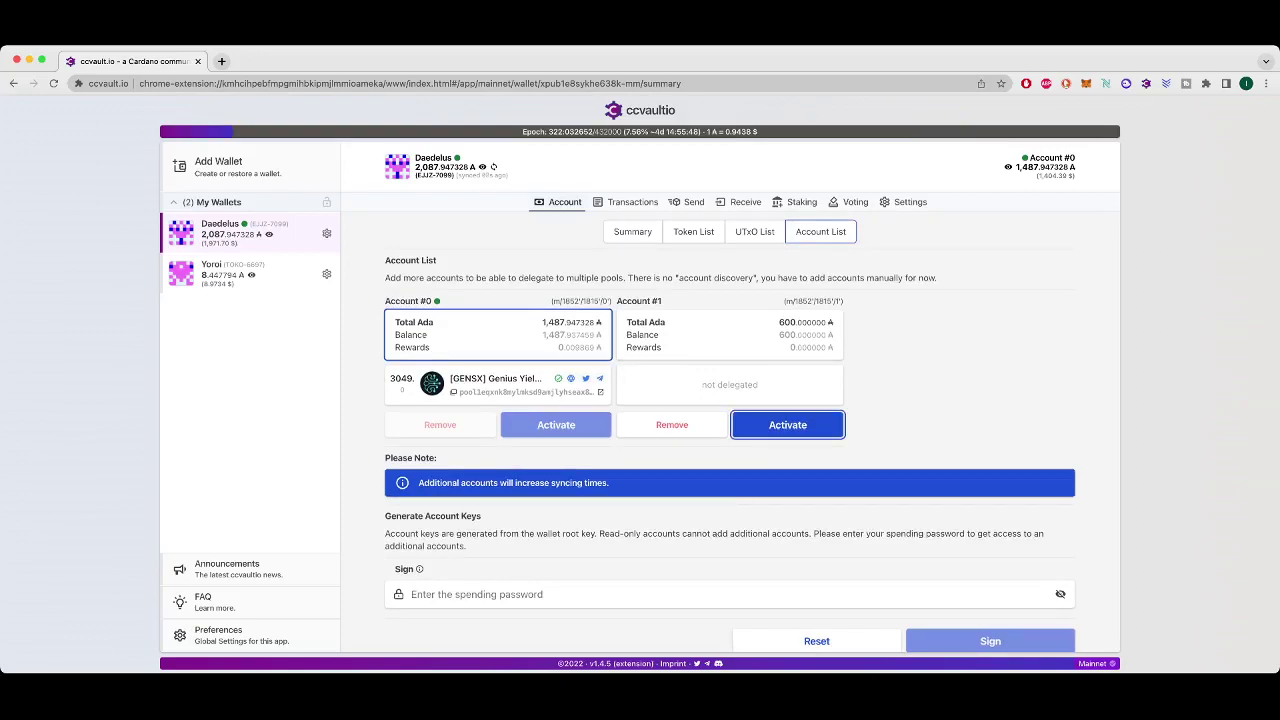
click(787, 425)
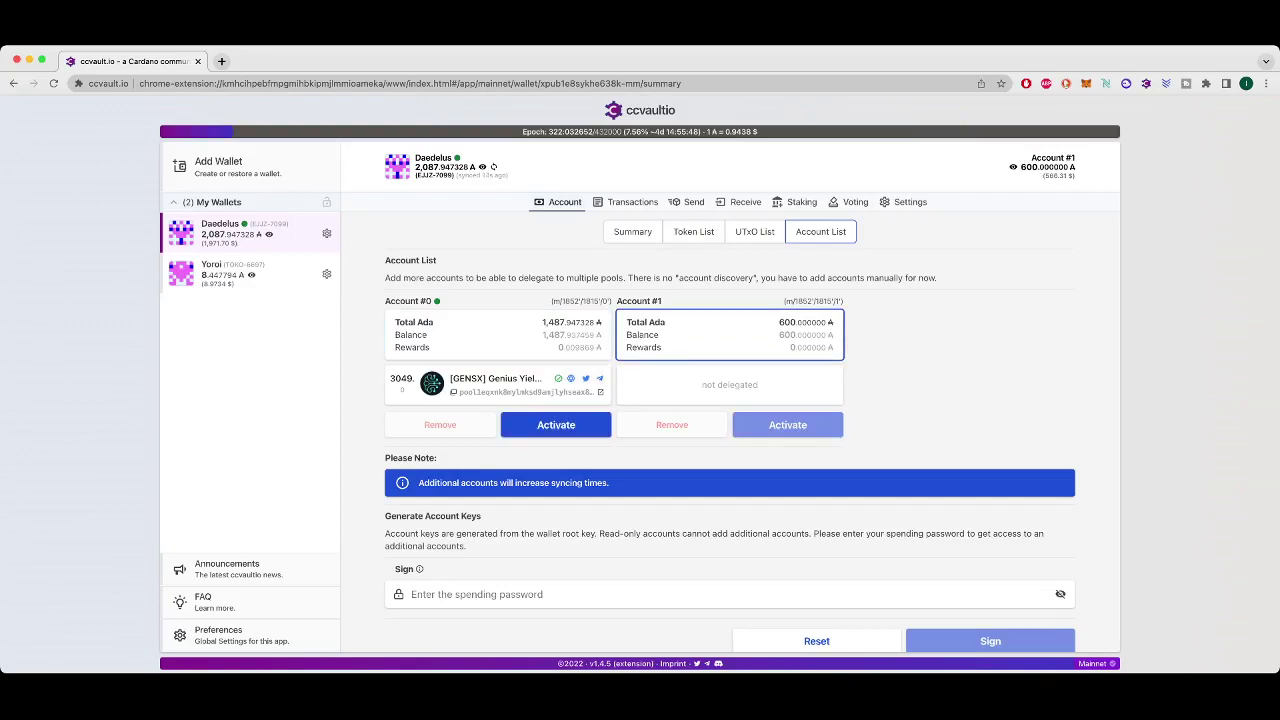
click(745, 201)
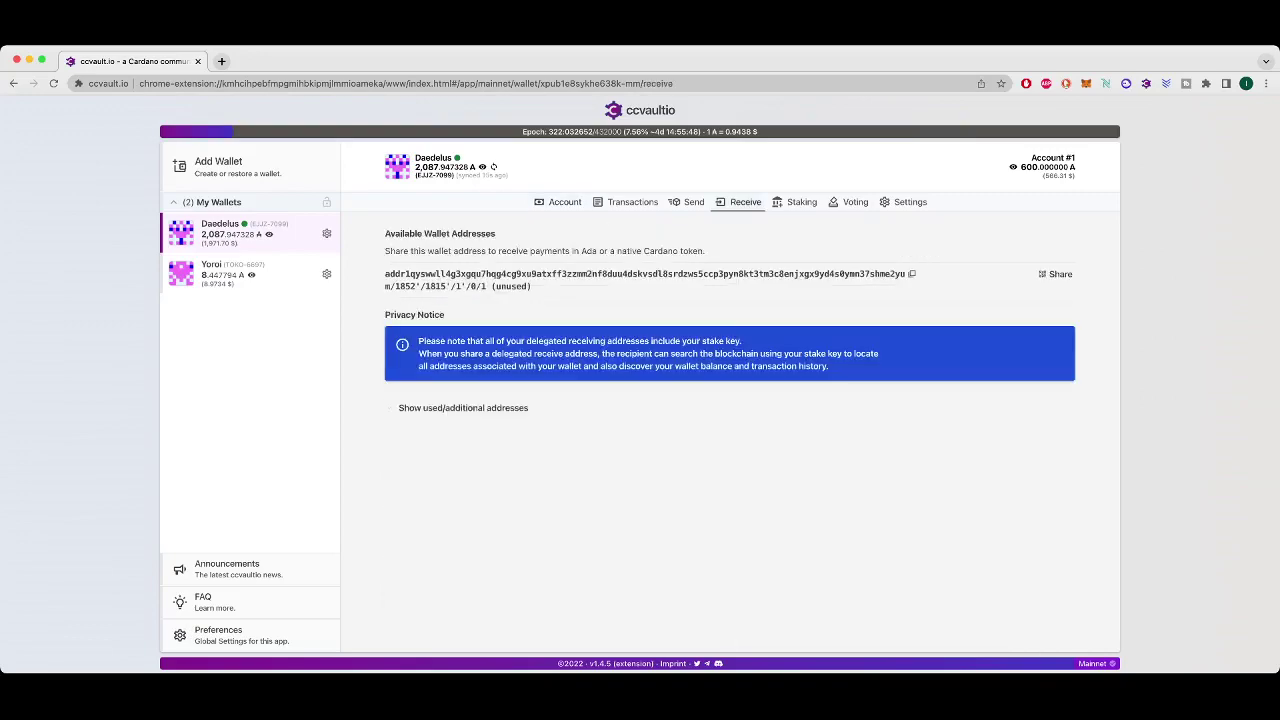
click(650, 274)
click(558, 201)
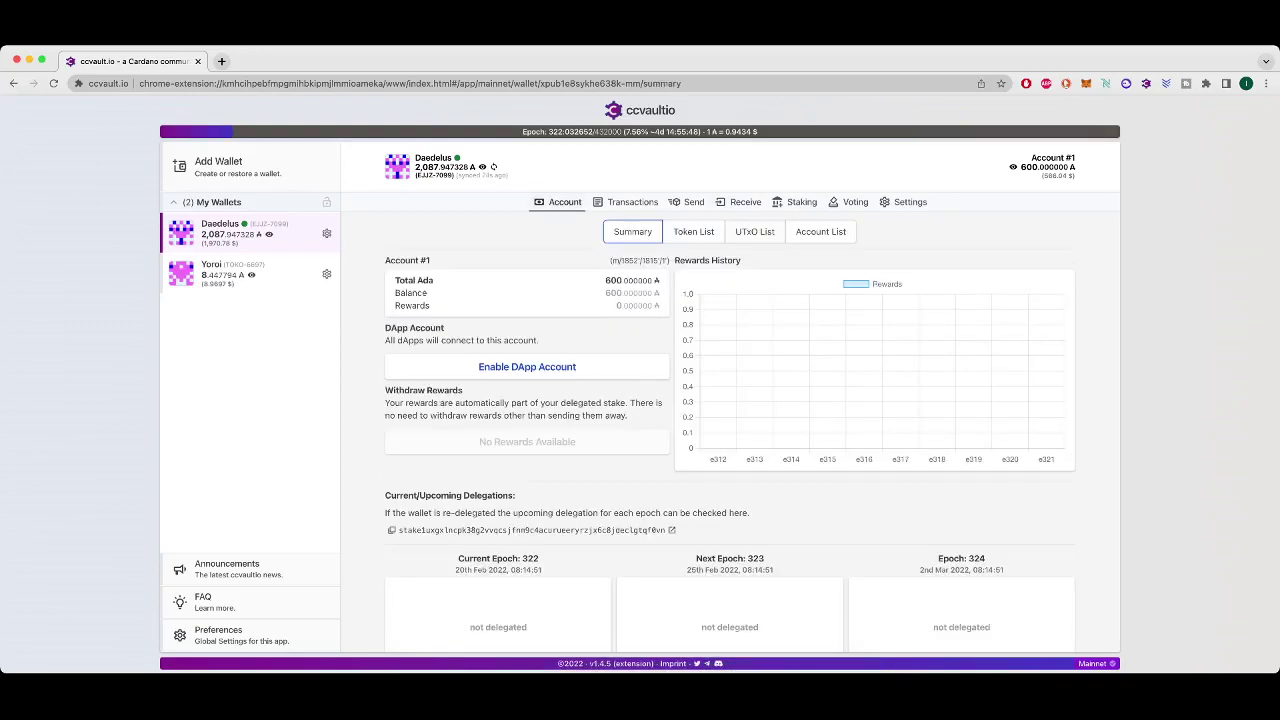
click(820, 231)
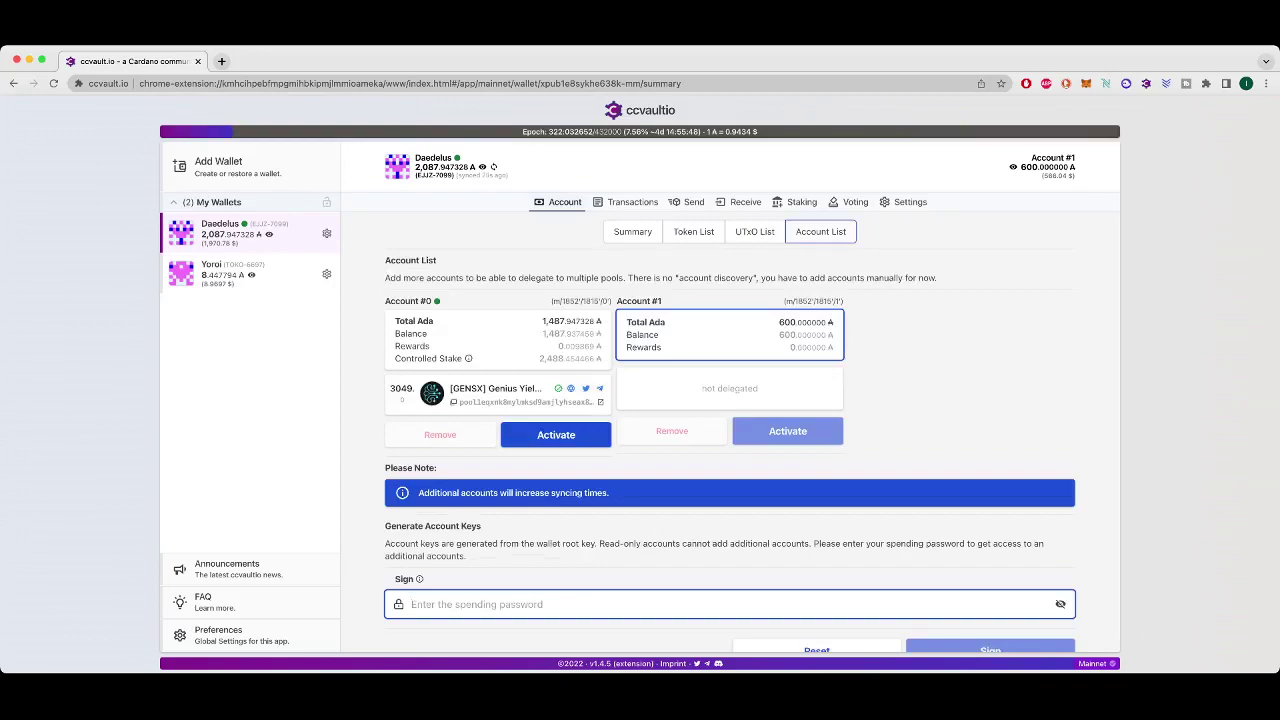
Step: Reactivate Account #0 and start a send to Account #1's pasted address
click(556, 434)
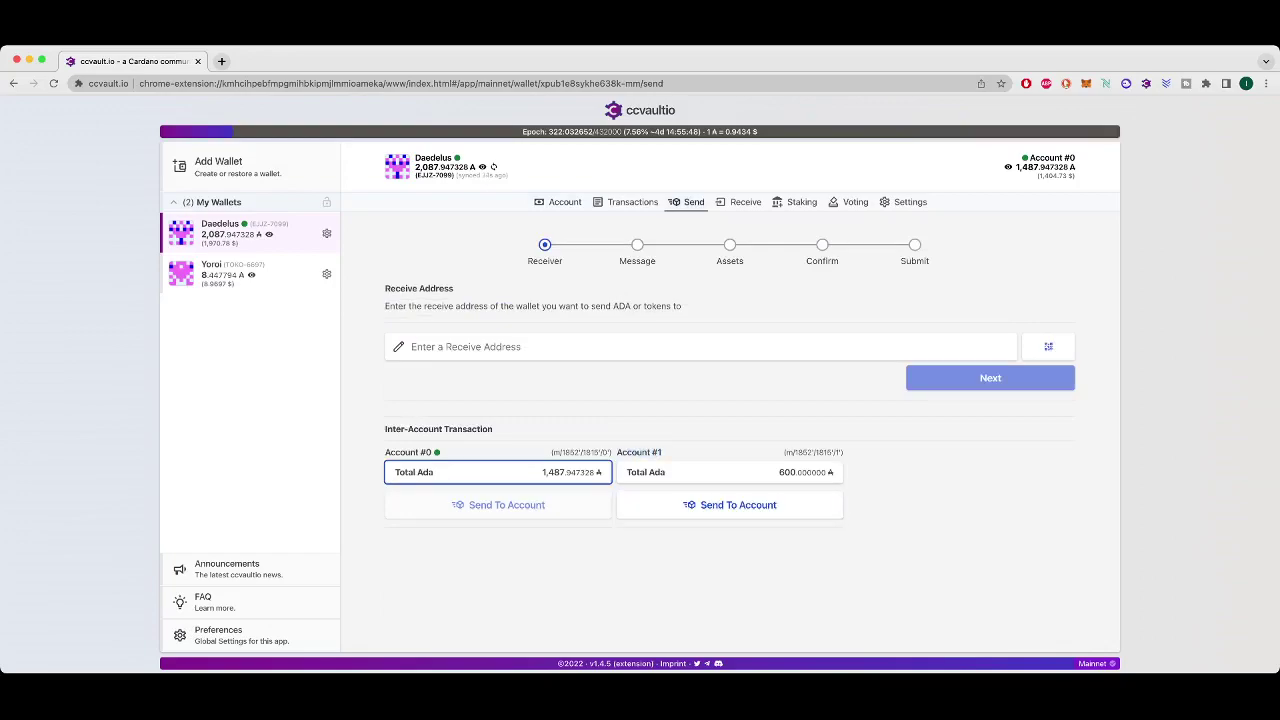
key(ctrl+v)
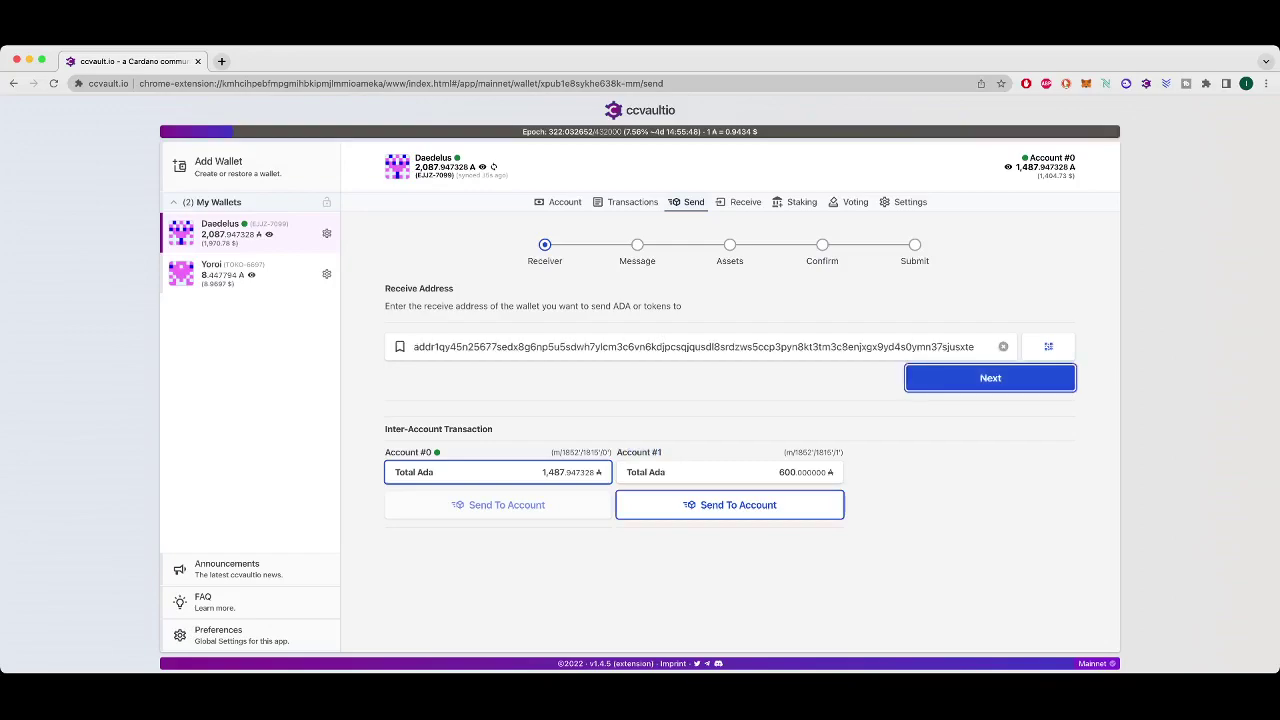
key(Return)
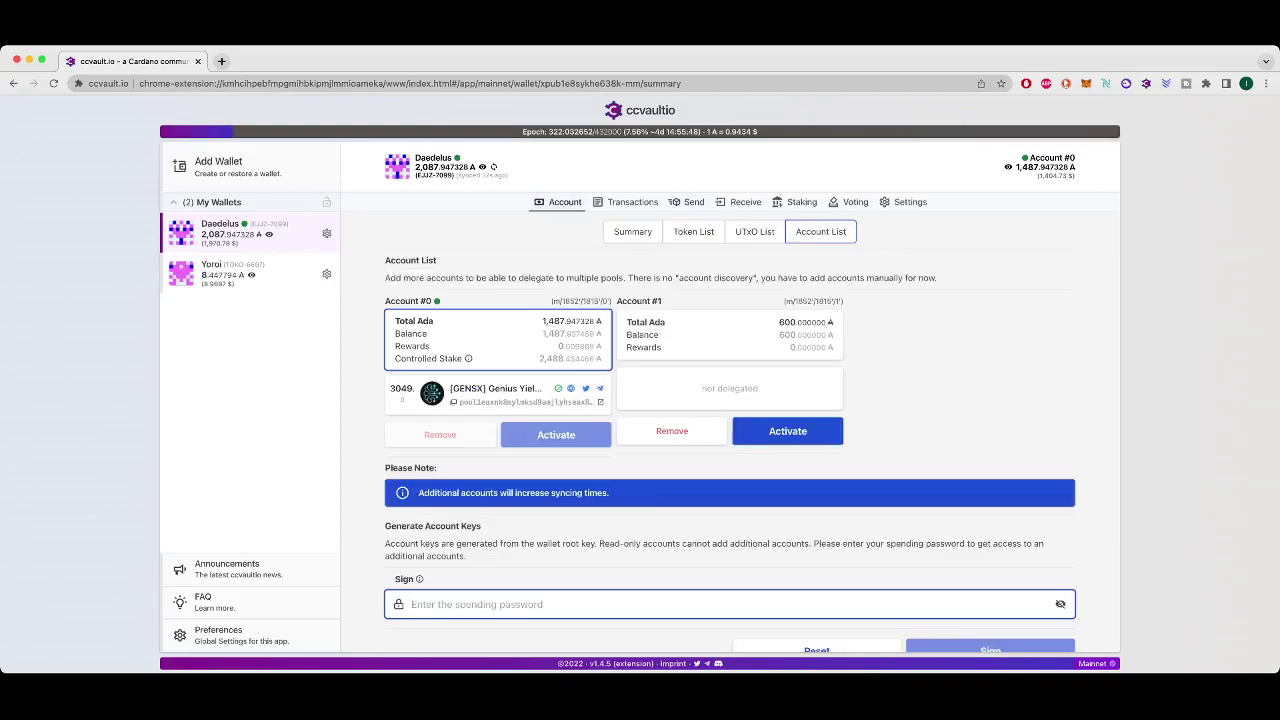
Step: Activate Account #1 and filter the stake pools by 'flick' to show Flickto ISPO
click(787, 431)
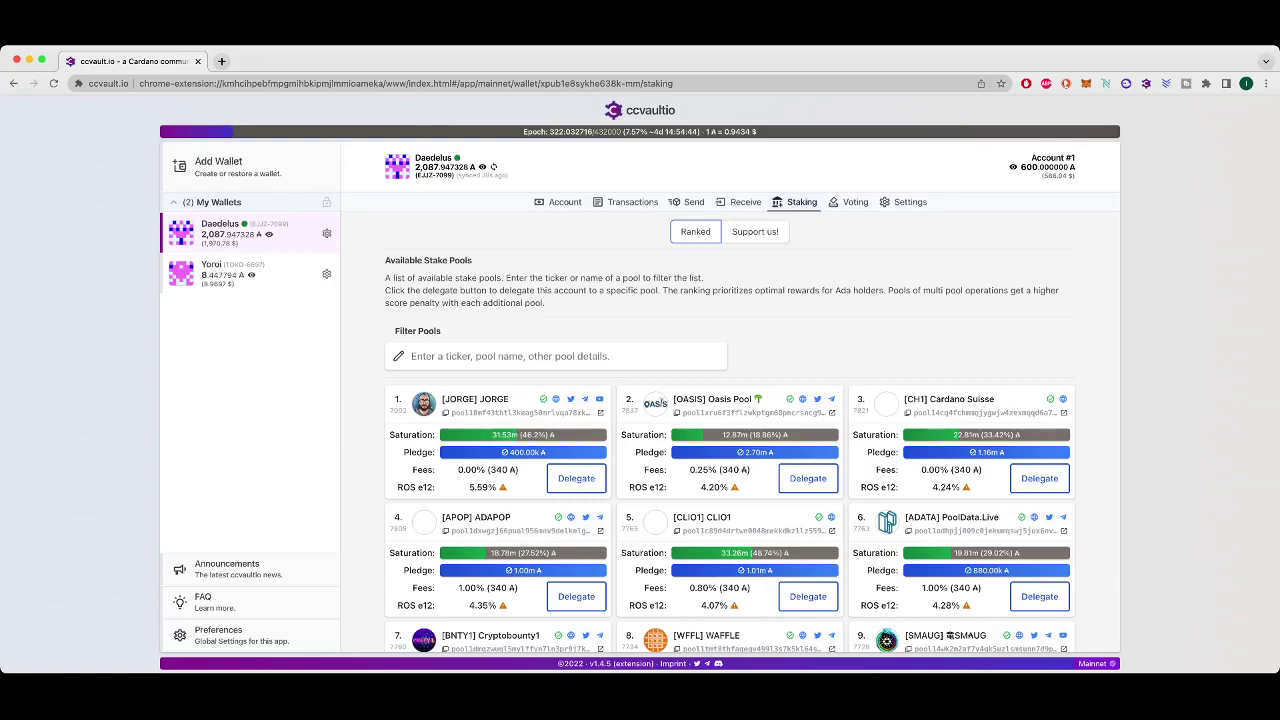
key(Tab)
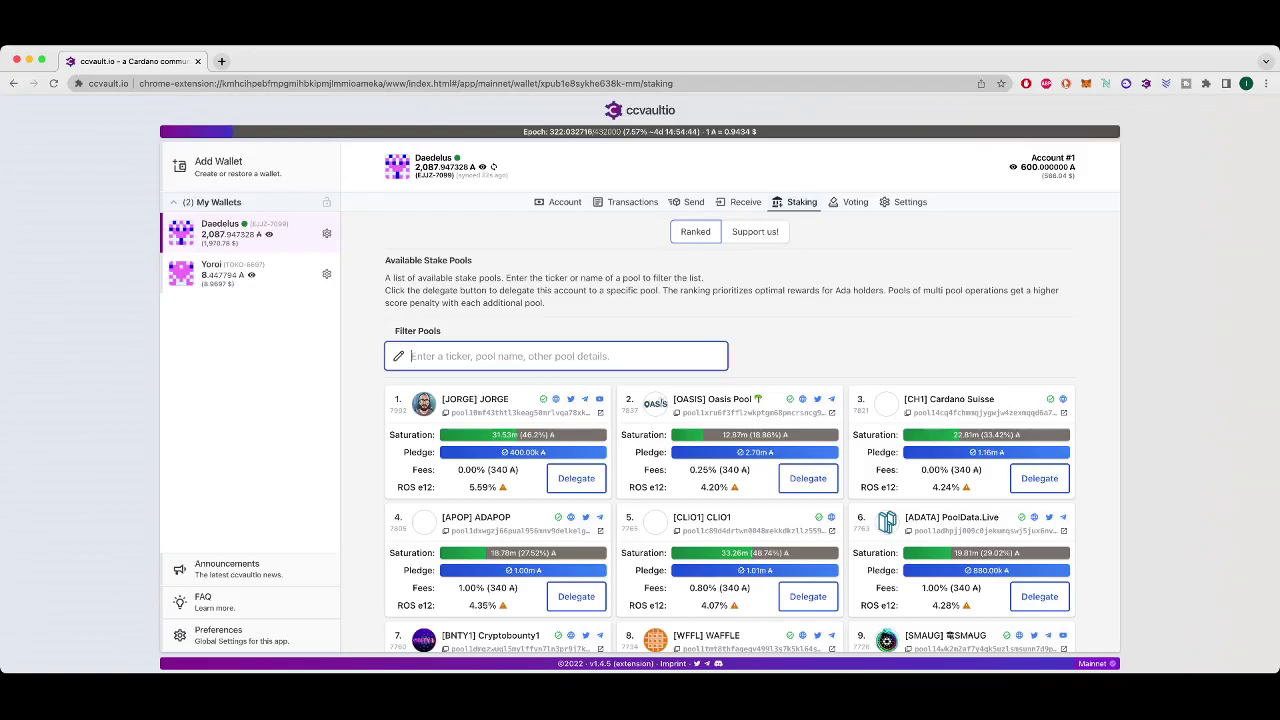
text(flc)
key(BackSpace)
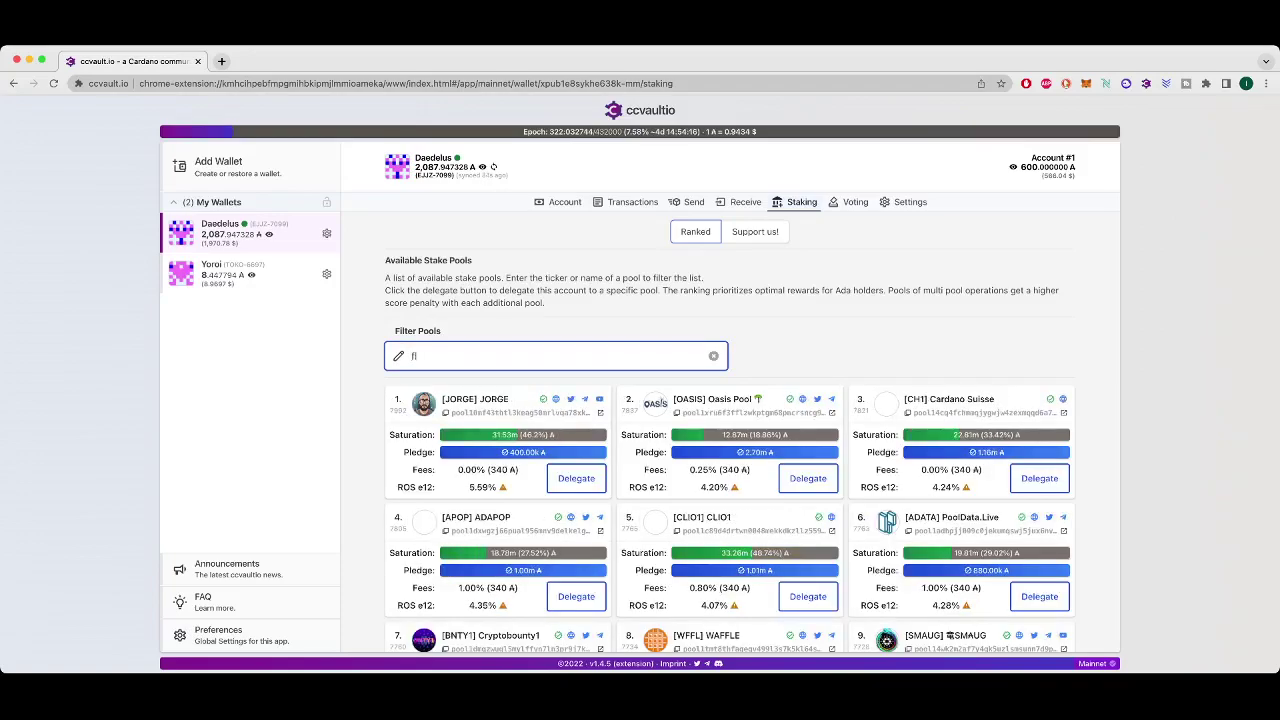
text(ick)
key(Tab)
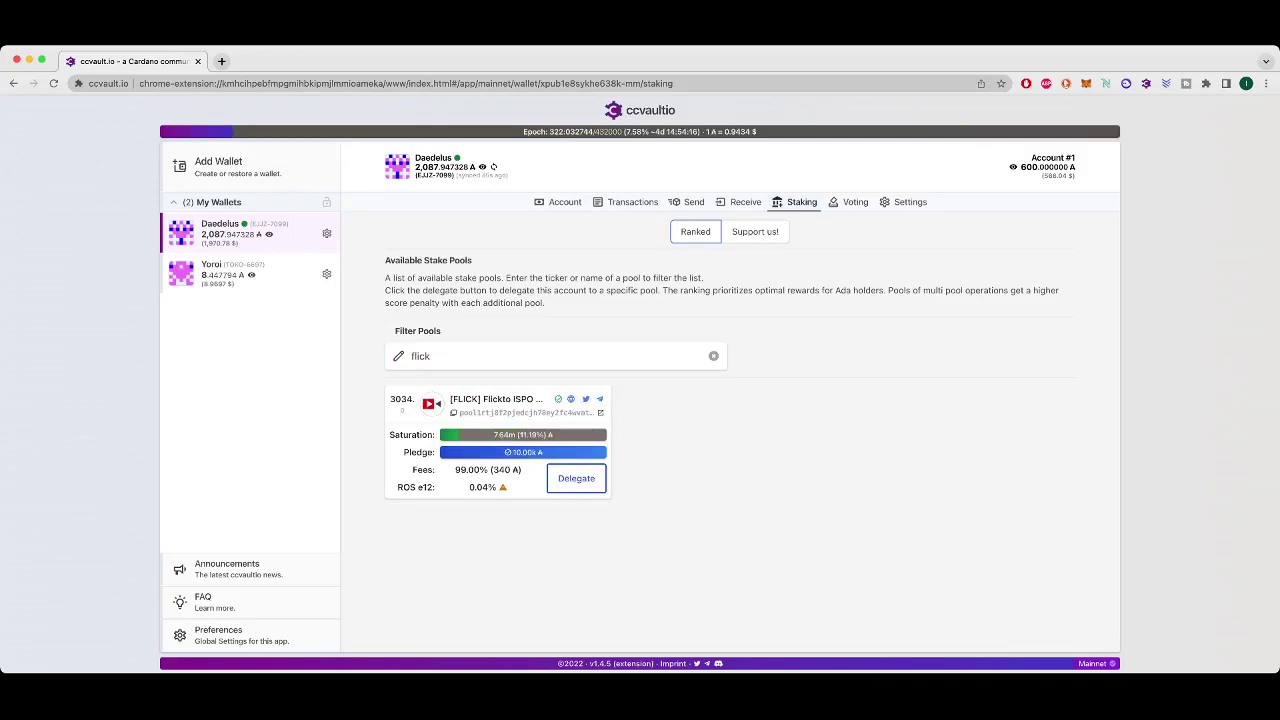
Step: Start delegating Account #1 to the [FLICK] Flickto ISPO pool
key(Return)
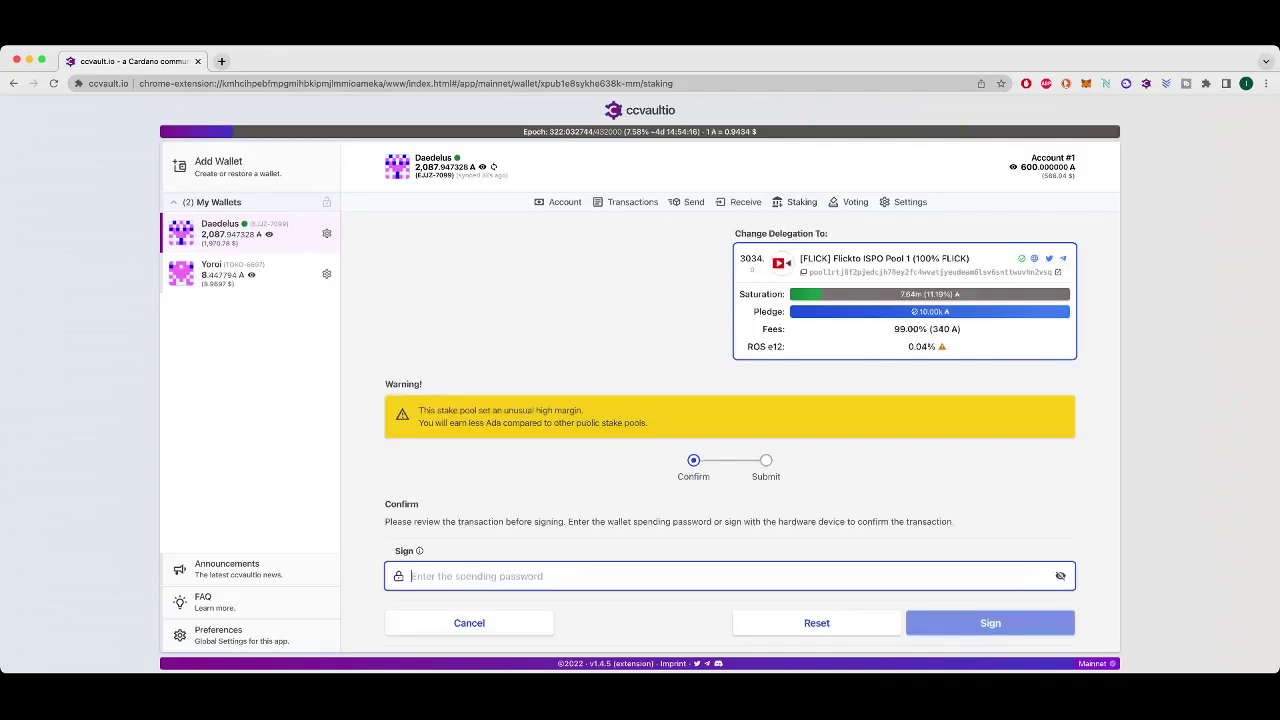
key(Tab)
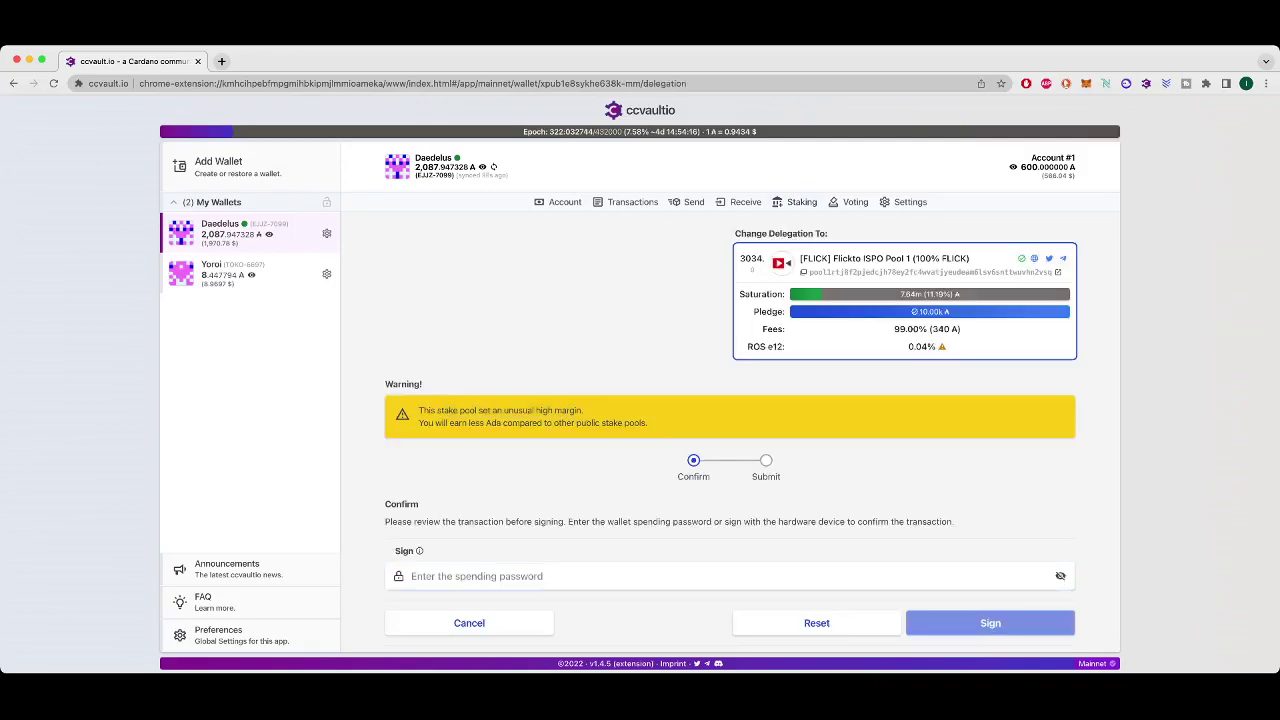
scroll(740, 430, down, 2)
scroll(740, 430, up, 2)
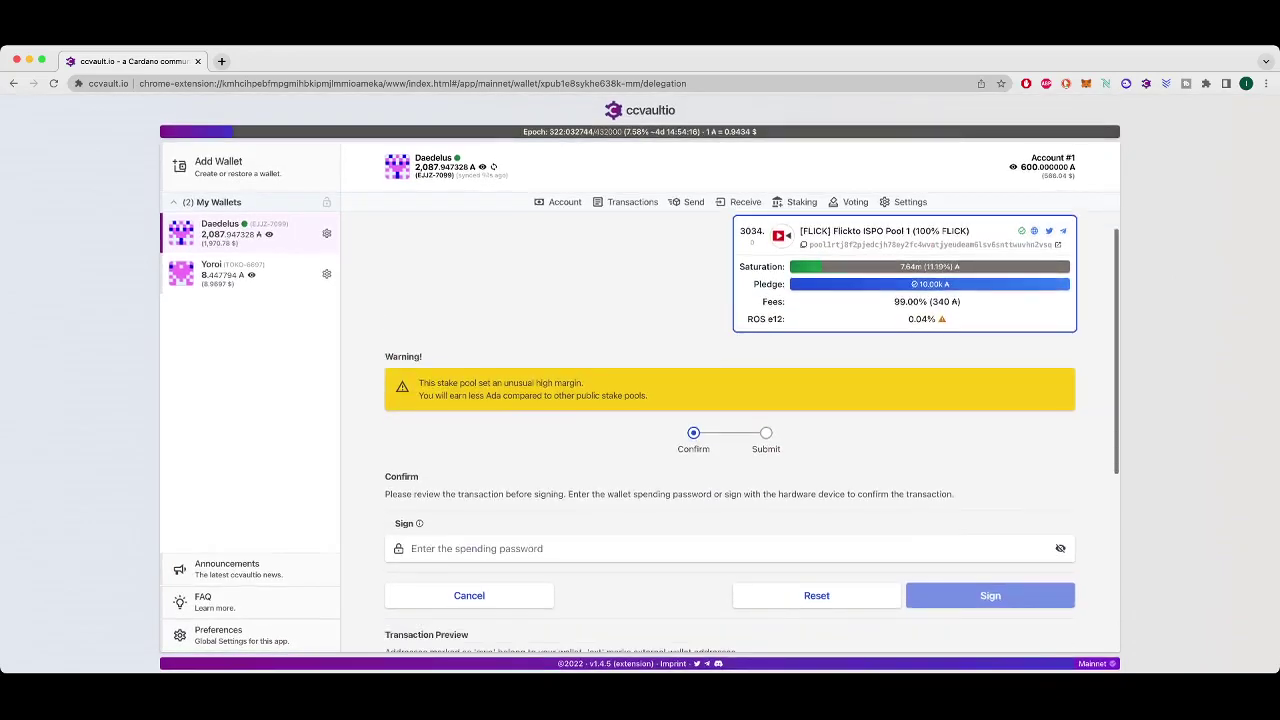
scroll(750, 430, down, 2)
Step: Sign the FLICK delegation with the spending password and submit the transaction
key(shift+Tab)
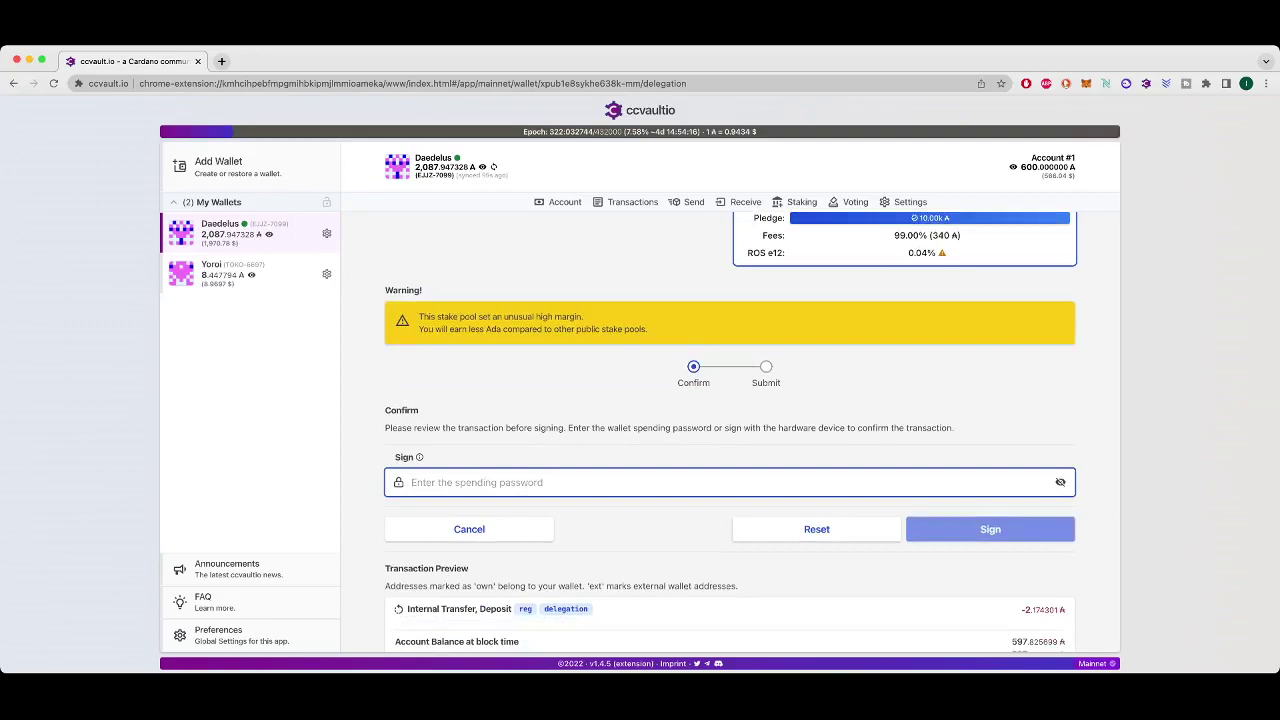
text(••••••••)
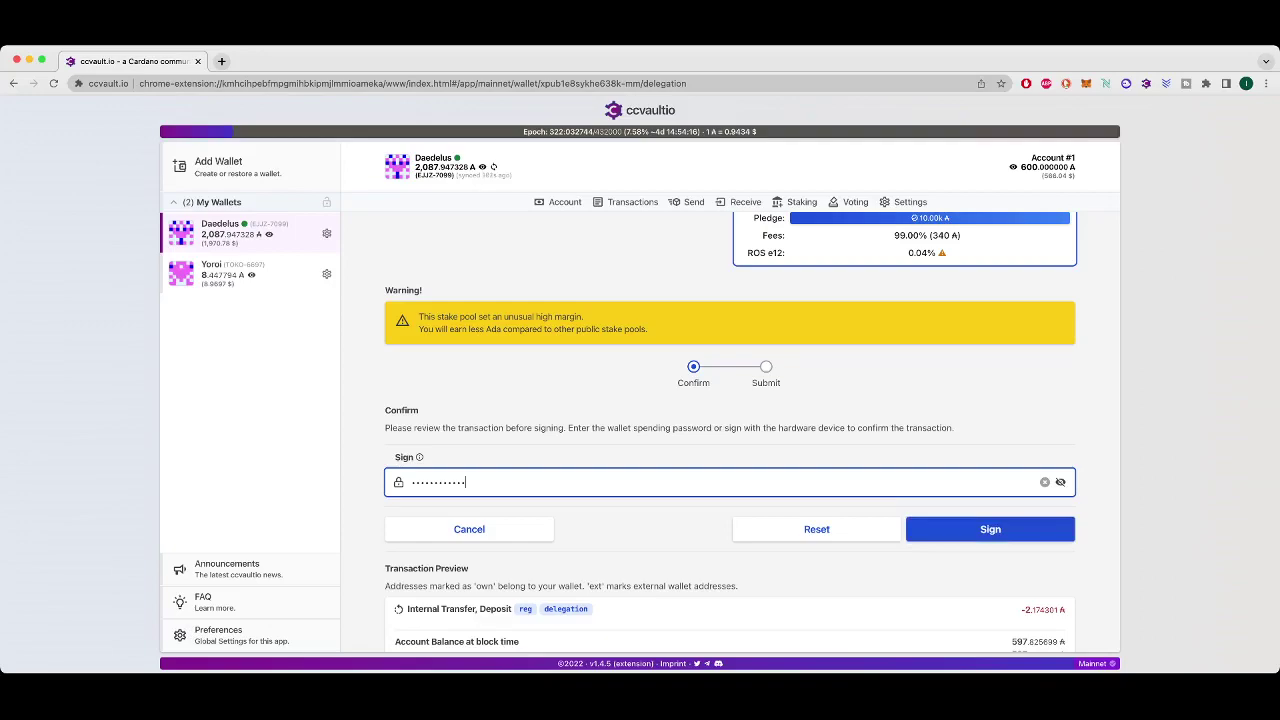
scroll(730, 430, down, 2)
scroll(730, 430, up, 1)
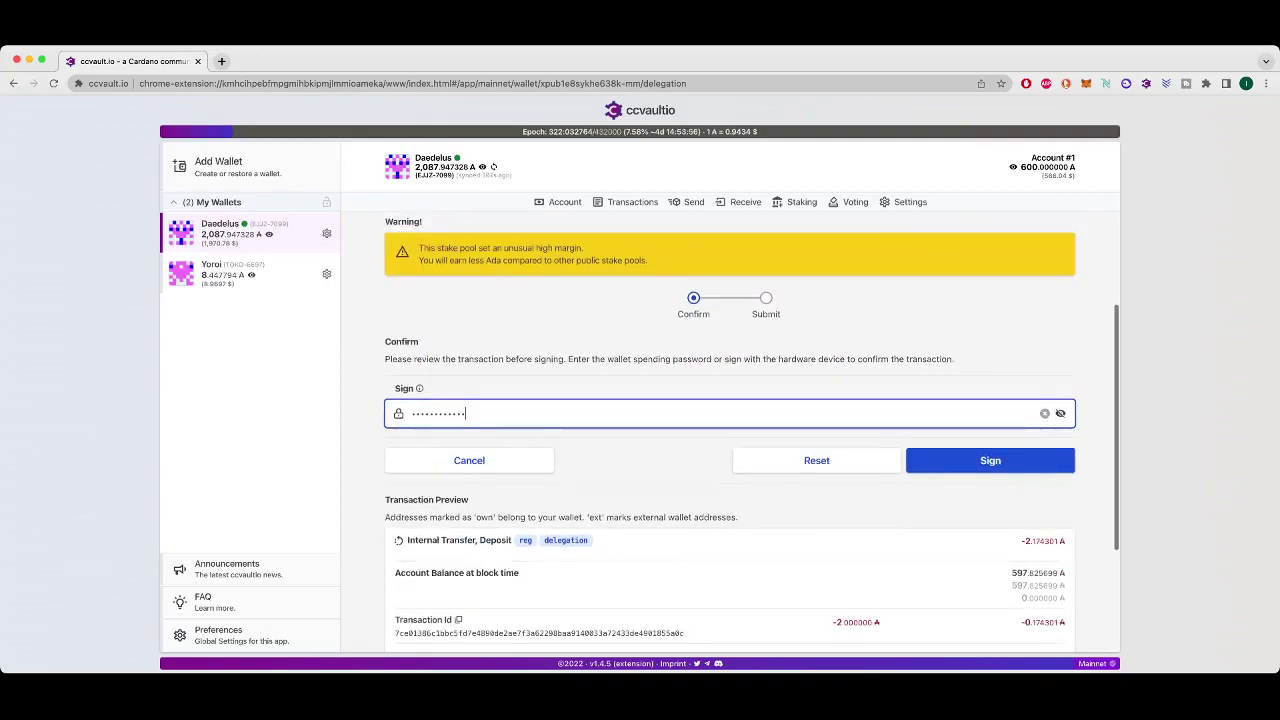
scroll(730, 430, up, 1)
scroll(730, 430, up, 2)
key(Return)
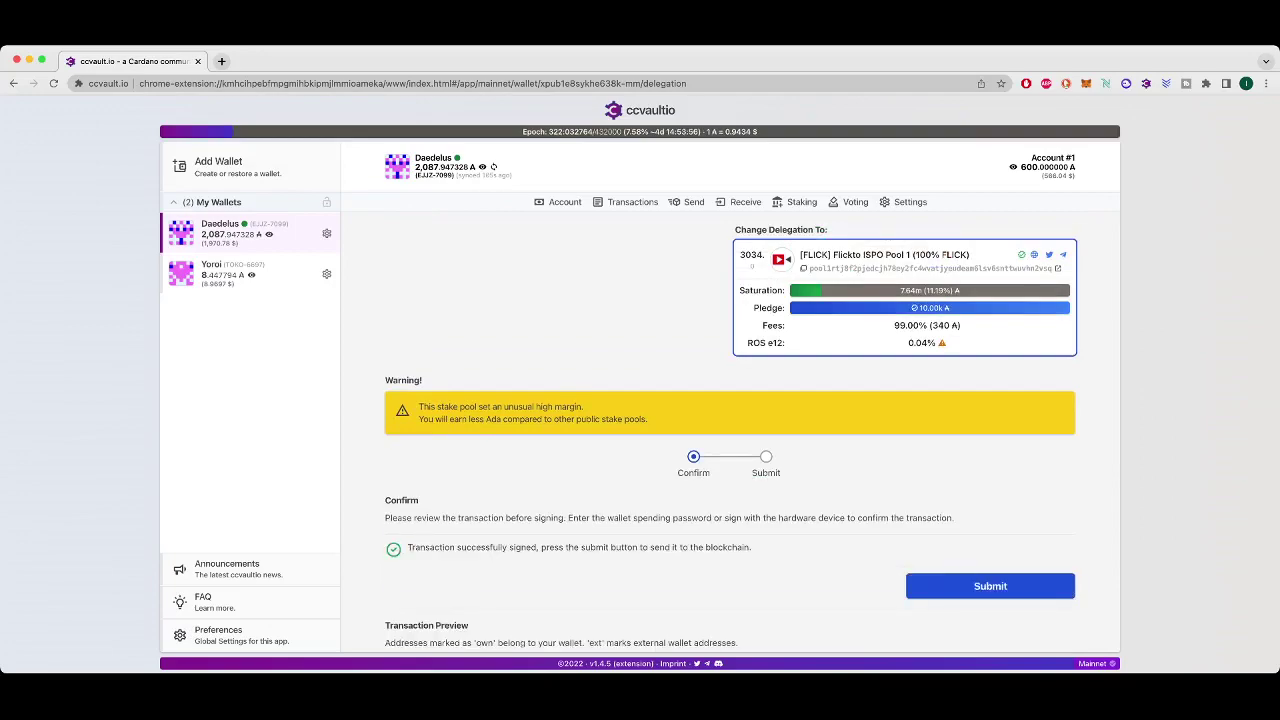
key(Return)
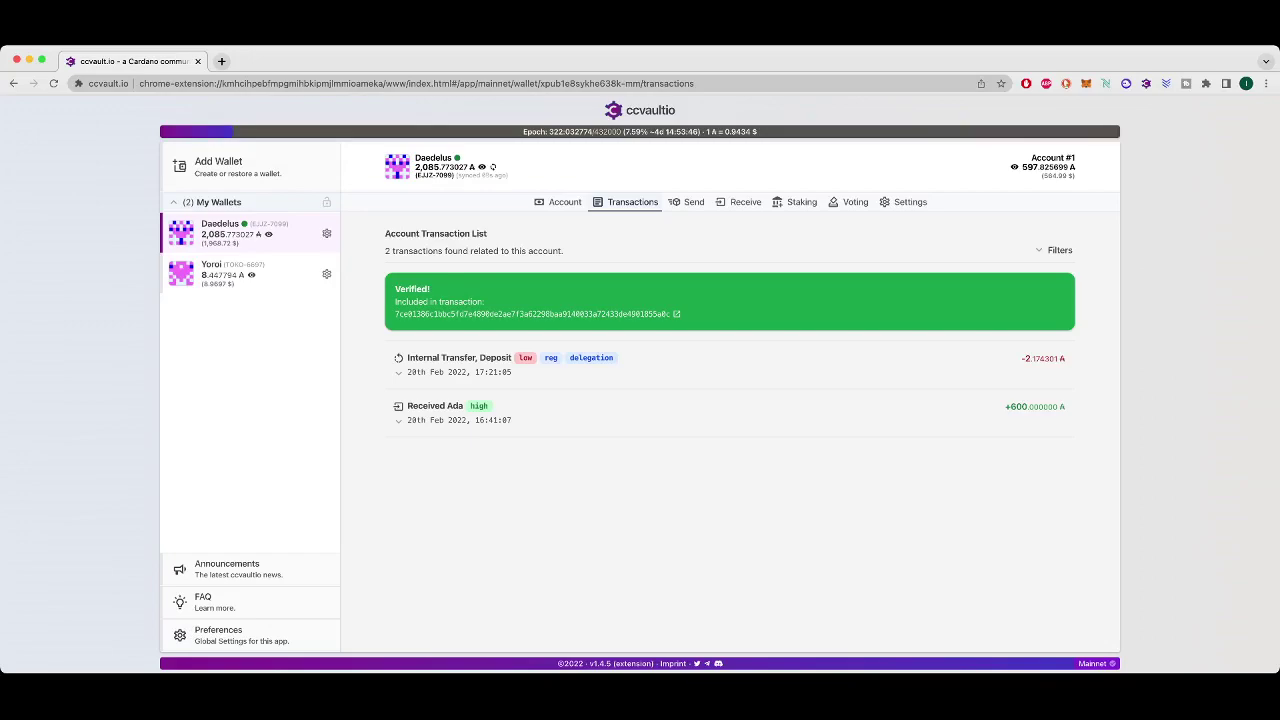
Step: Verify Account #1's FLICK delegation under Staking, then view the account list
click(801, 201)
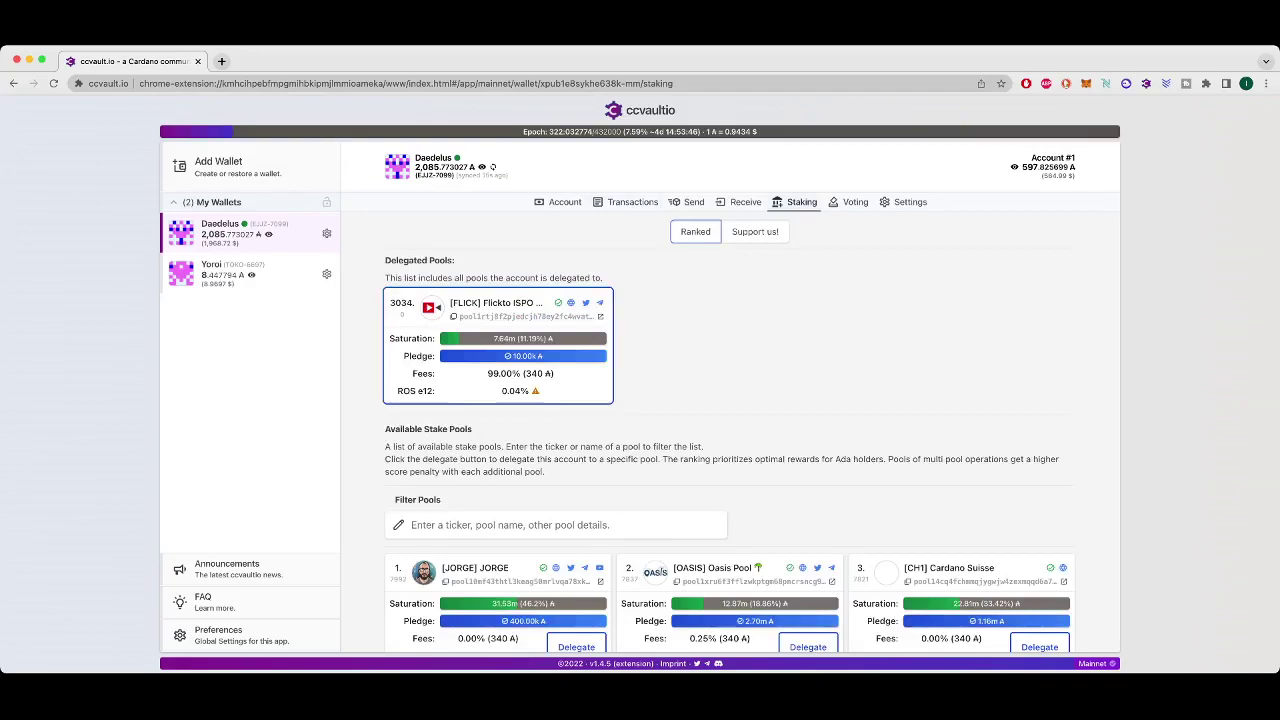
click(820, 231)
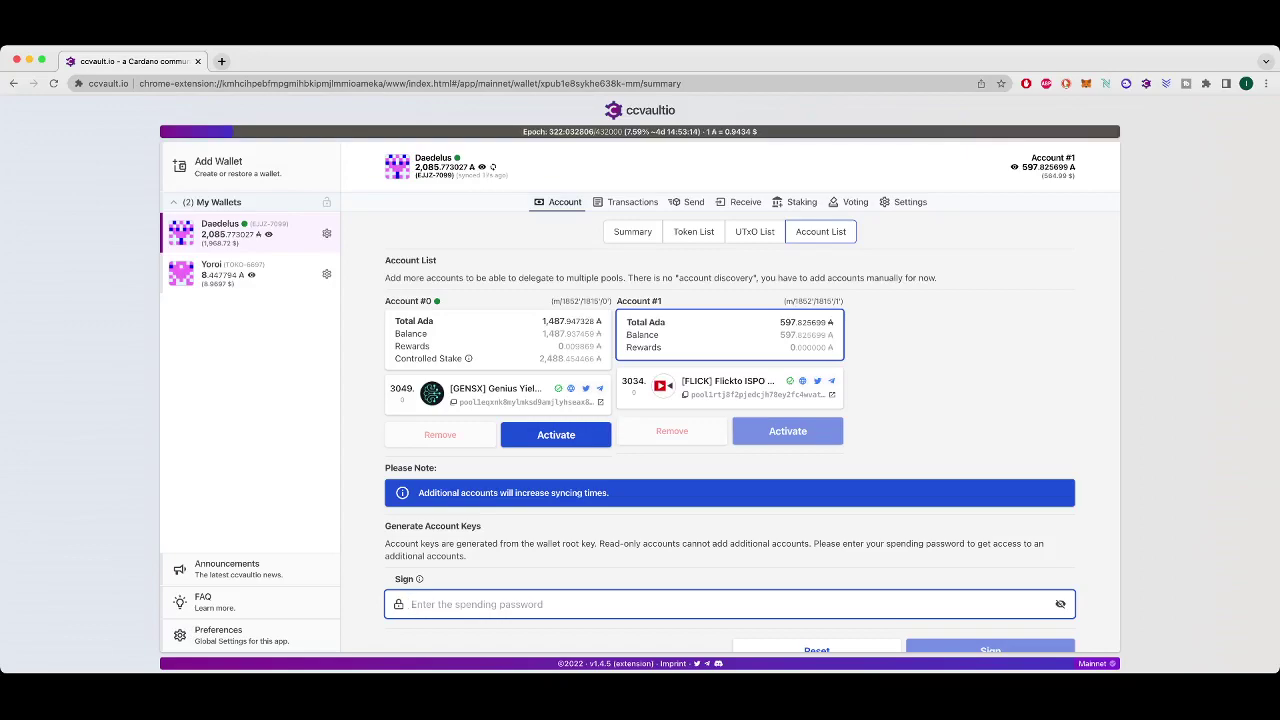
key(super+Tab)
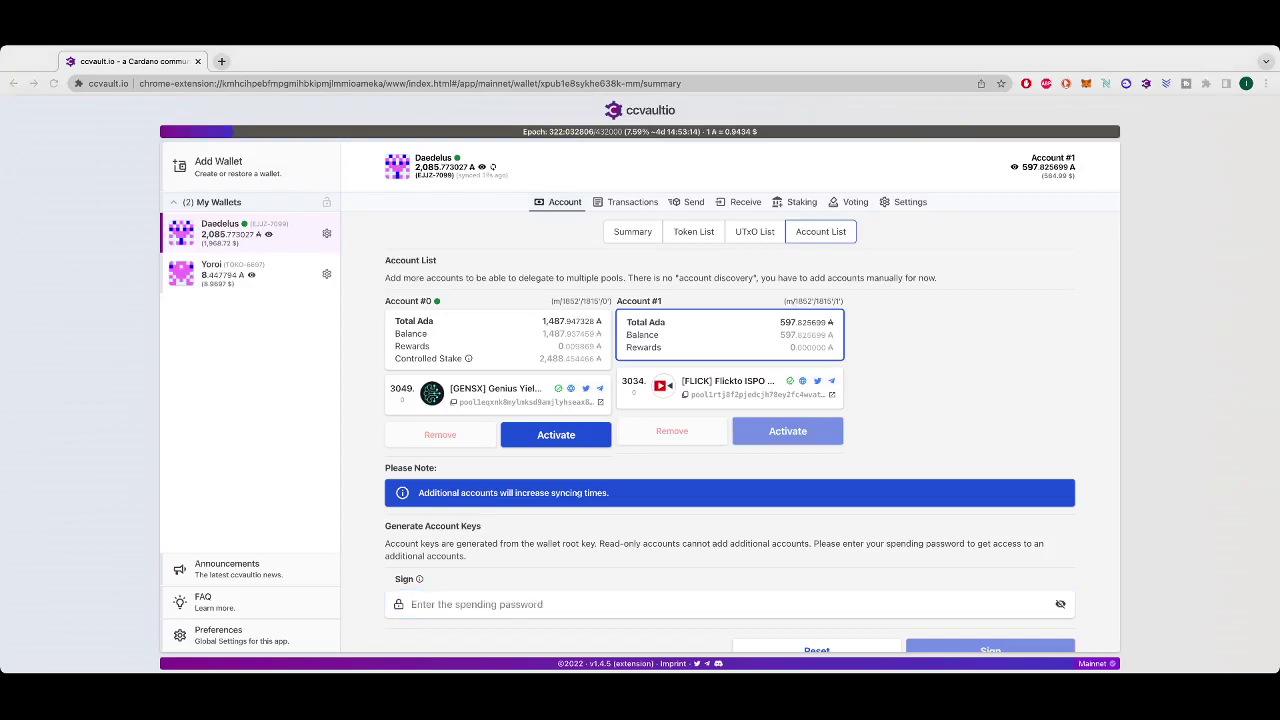
key(super+Tab)
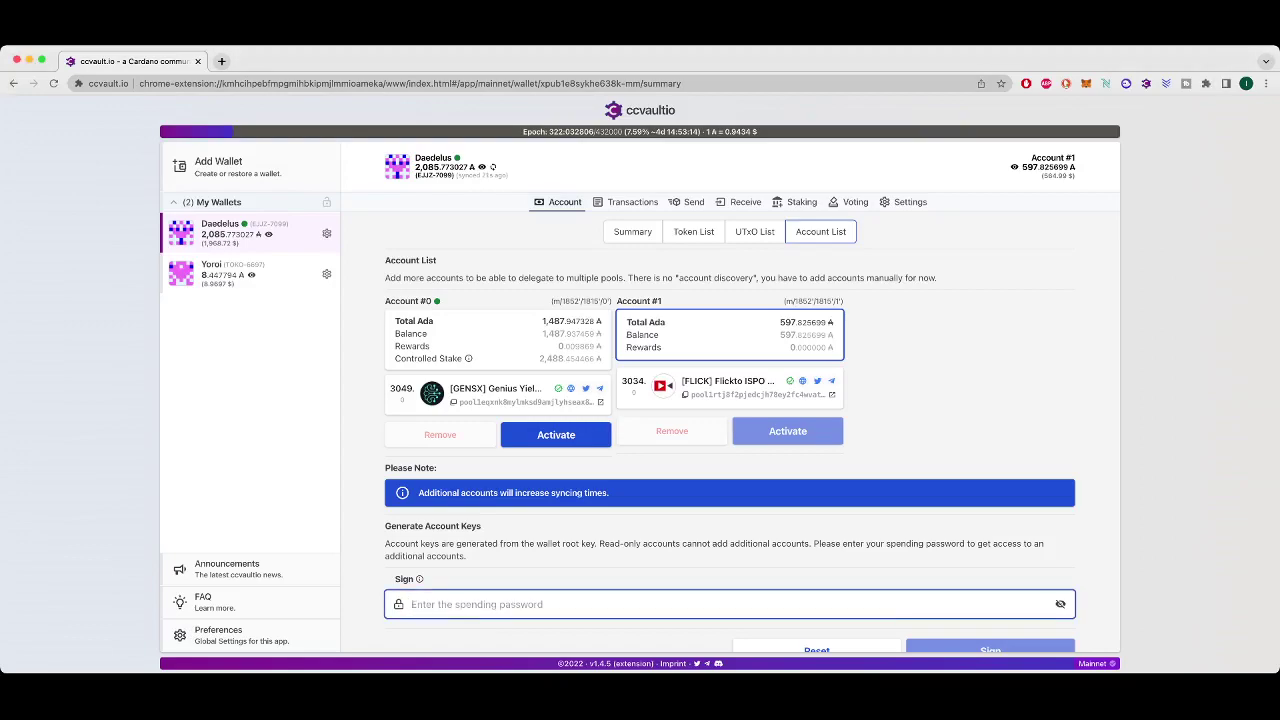